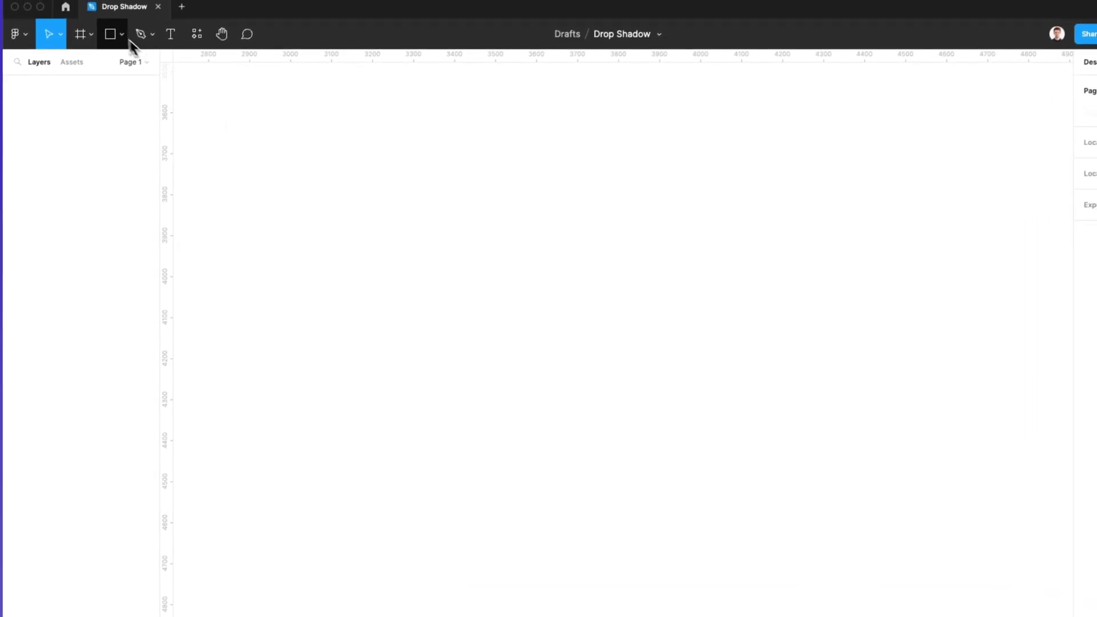
# Draw a 1101×687 rectangle on the blank canvas with the Rectangle tool.
pyautogui.click(112, 36)
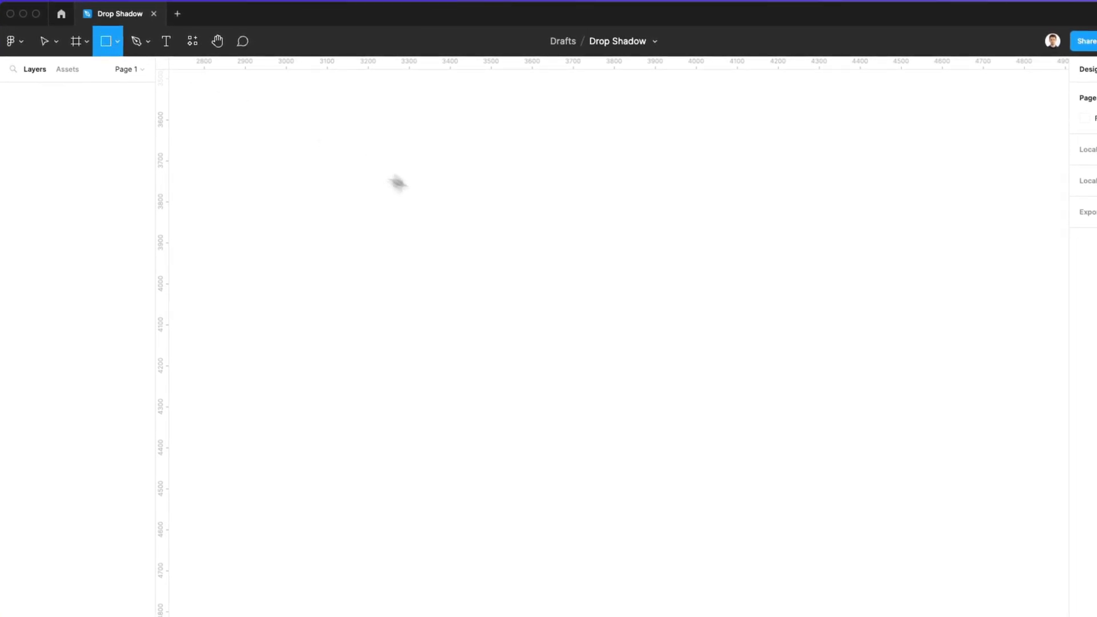
pyautogui.moveTo(329, 223); pyautogui.dragTo(781, 504)
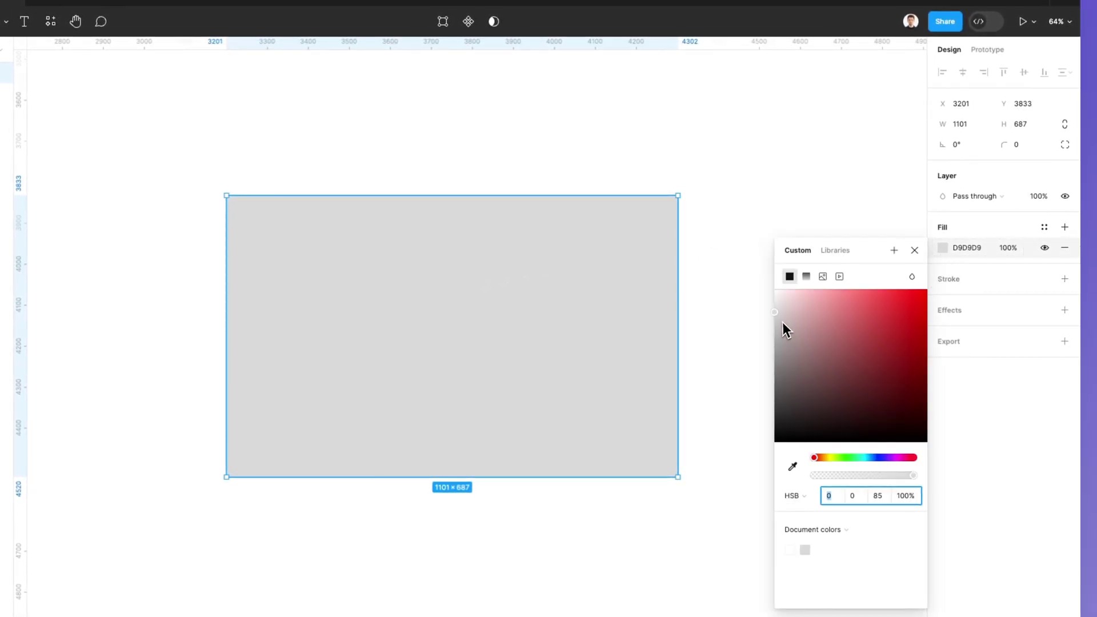
# Drag the fill colour marker to the top-left to make the fill white FFFFFF.
pyautogui.moveTo(791, 320); pyautogui.dragTo(768, 260)
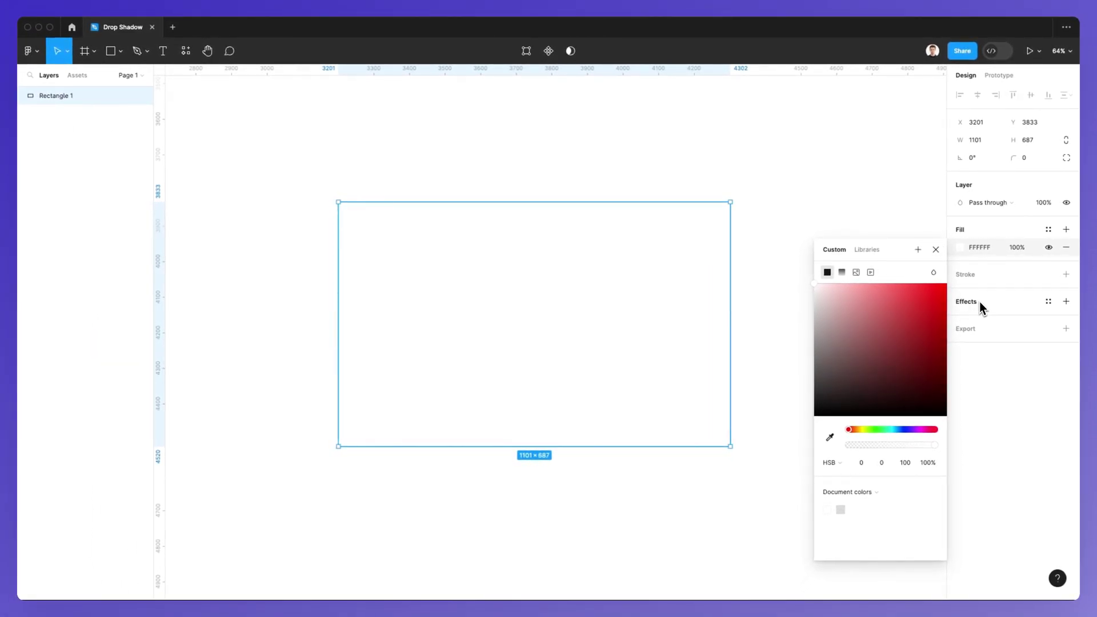
# Add an effect, keep its type as Drop shadow, and reveal its settings.
pyautogui.click(979, 300)
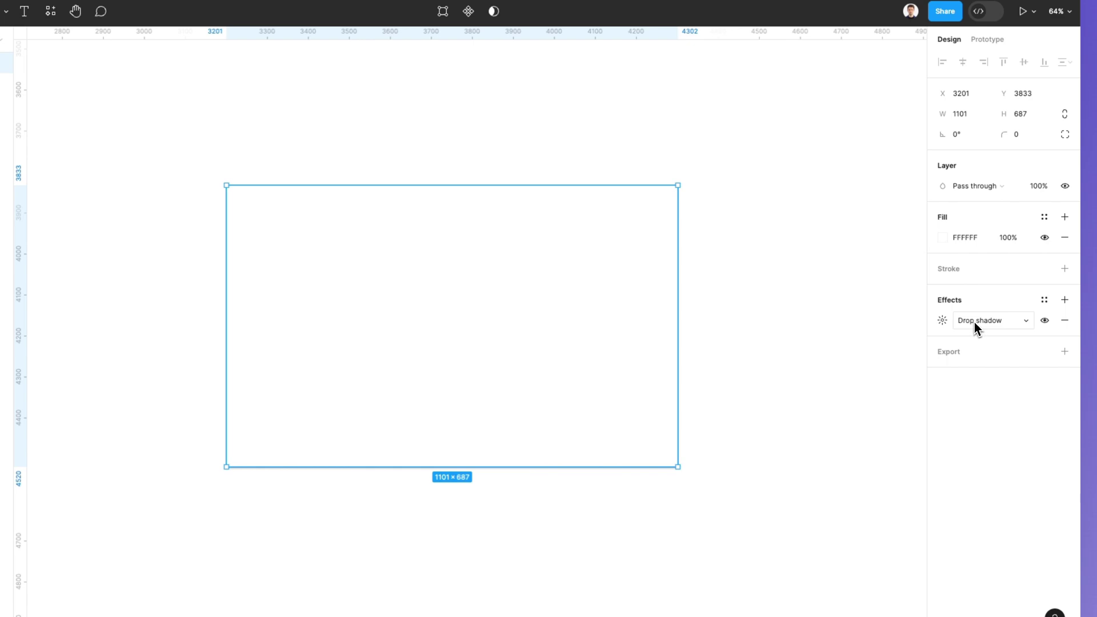
pyautogui.click(975, 322)
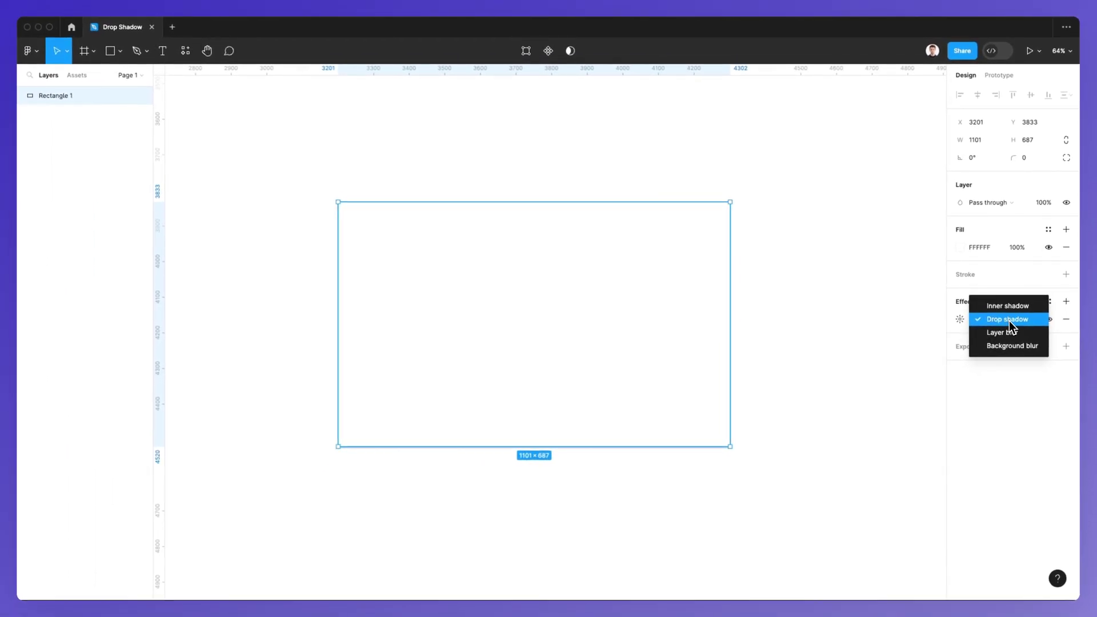
pyautogui.click(1004, 320)
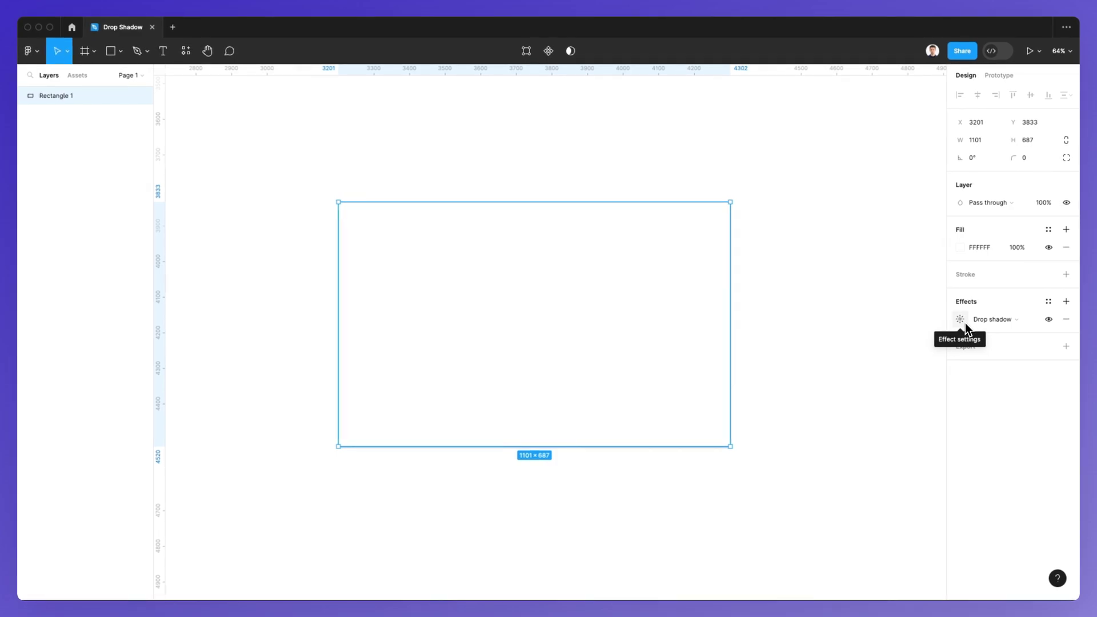
# Open the drop shadow settings and scrub the Blur field to 91.
pyautogui.click(966, 323)
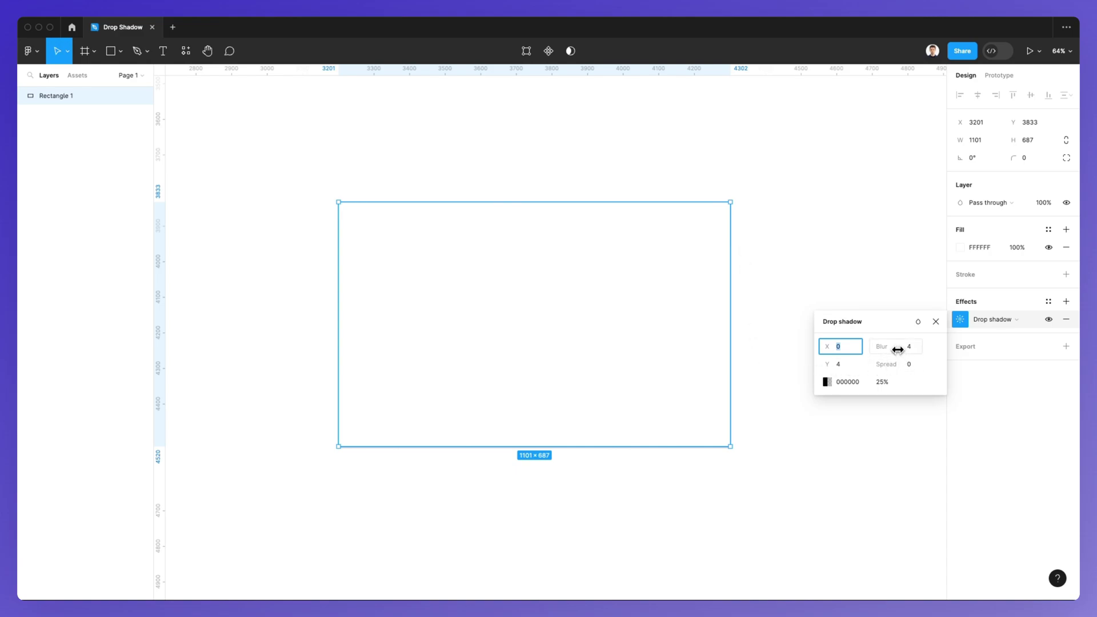
pyautogui.moveTo(898, 349); pyautogui.dragTo(981, 347)
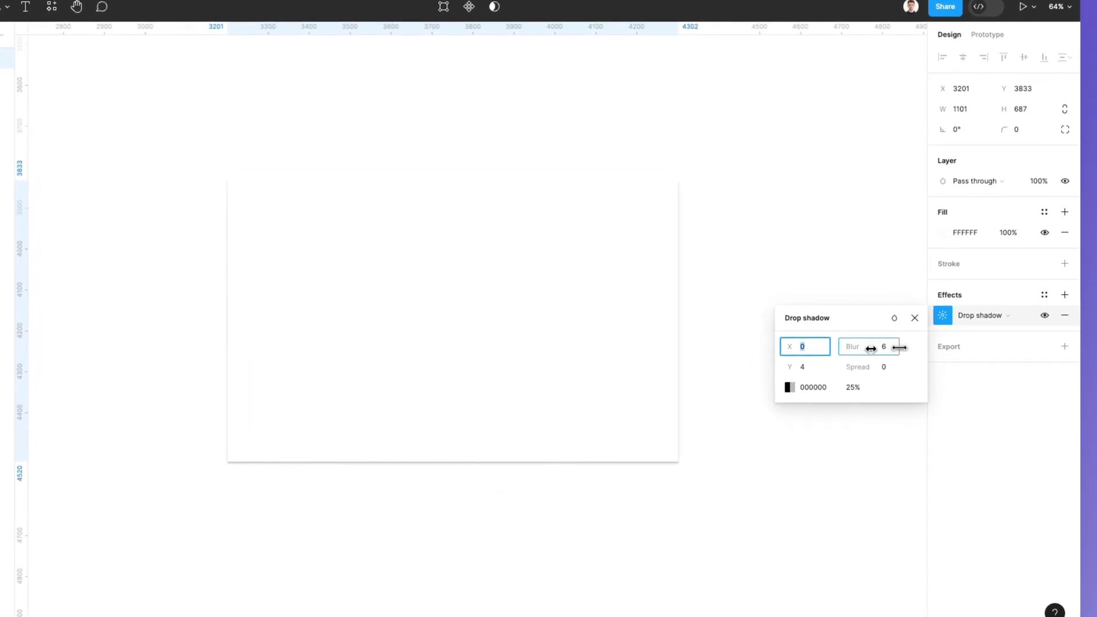
pyautogui.moveTo(870, 348); pyautogui.dragTo(881, 348)
pyautogui.moveTo(41, 345)
pyautogui.mouseDown()
pyautogui.moveTo(919, 340)
pyautogui.moveTo(868, 348)
pyautogui.mouseUp()
pyautogui.click(891, 349)
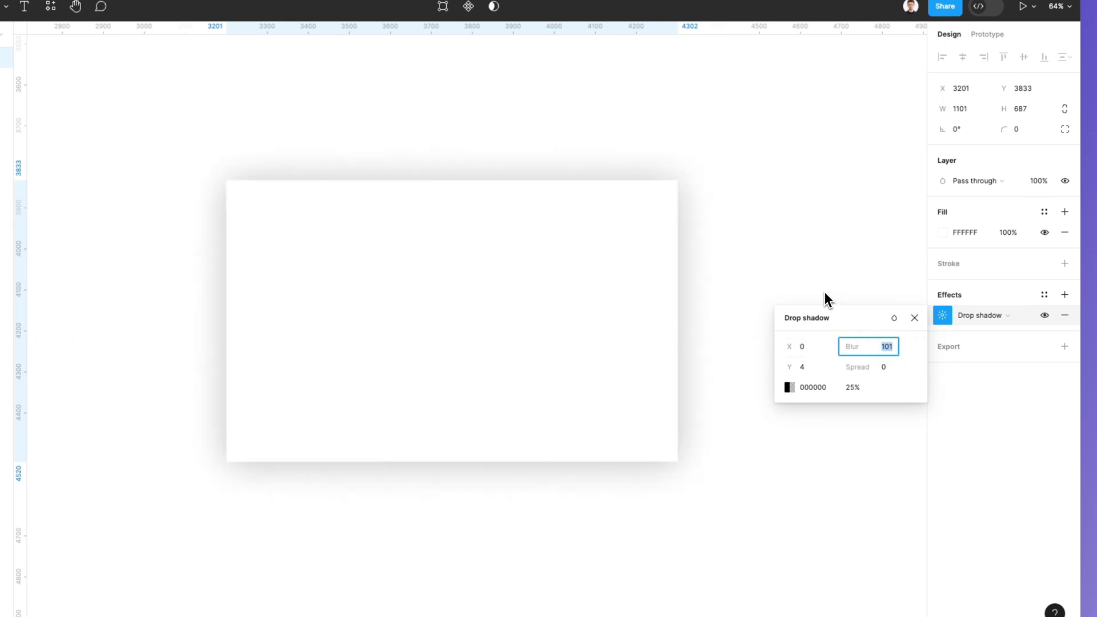
pyautogui.hotkey('shift', 'Down')
pyautogui.hotkey('shift', 'Down')
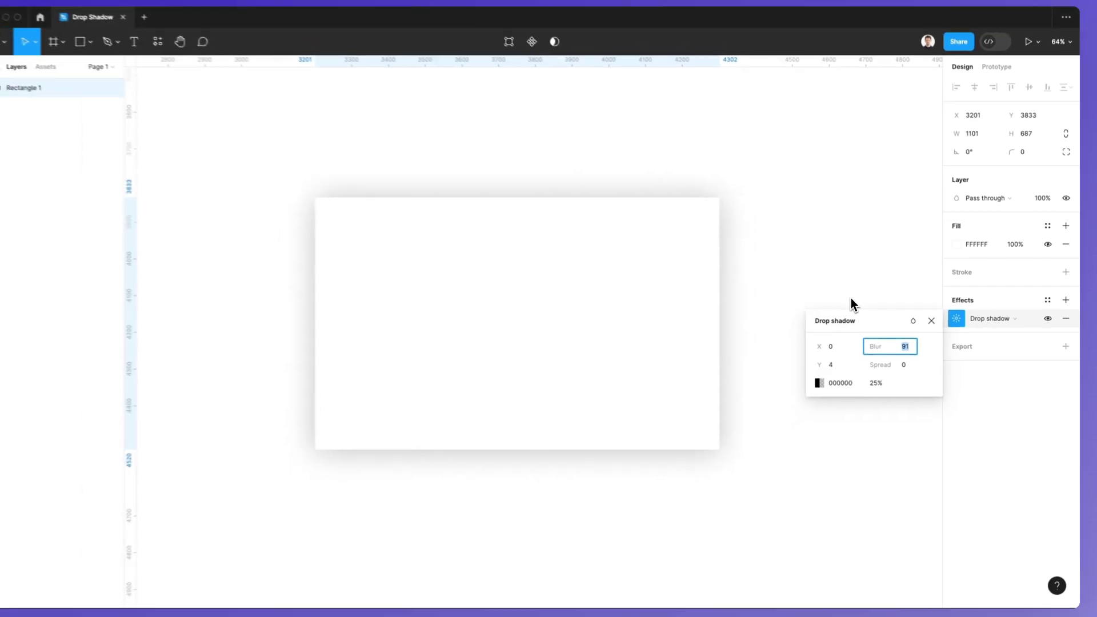
pyautogui.hotkey('shift', 'Up')
pyautogui.hotkey('shift', 'Up')
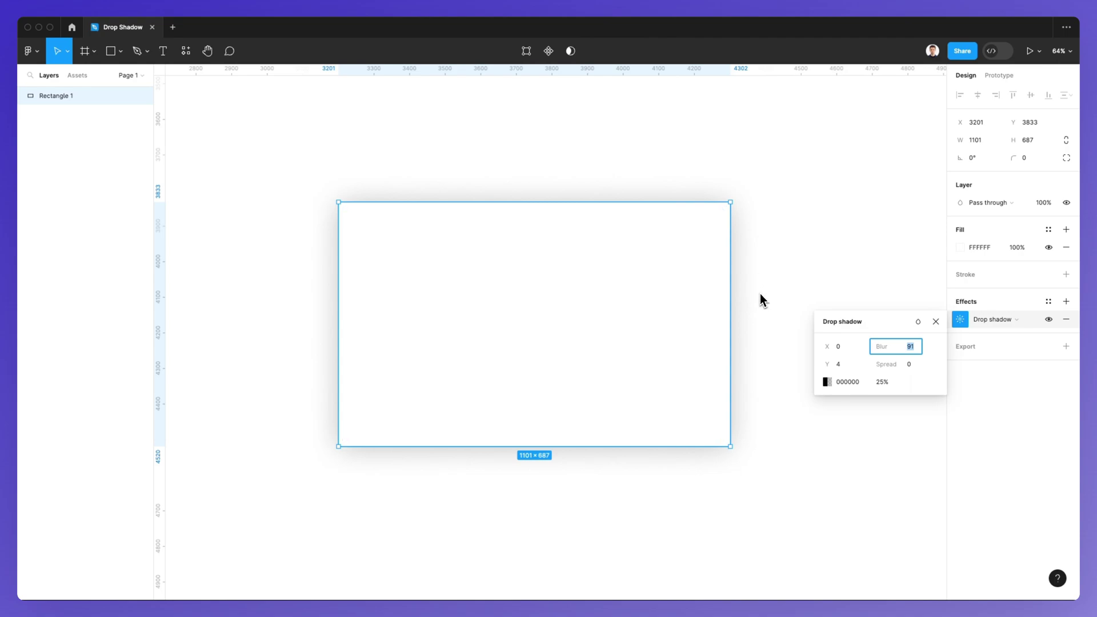
# Adjust the shadow offsets with arrow keys until X reads -50 and Y reads 74.
pyautogui.click(843, 346)
pyautogui.write('10')
pyautogui.press('Return')
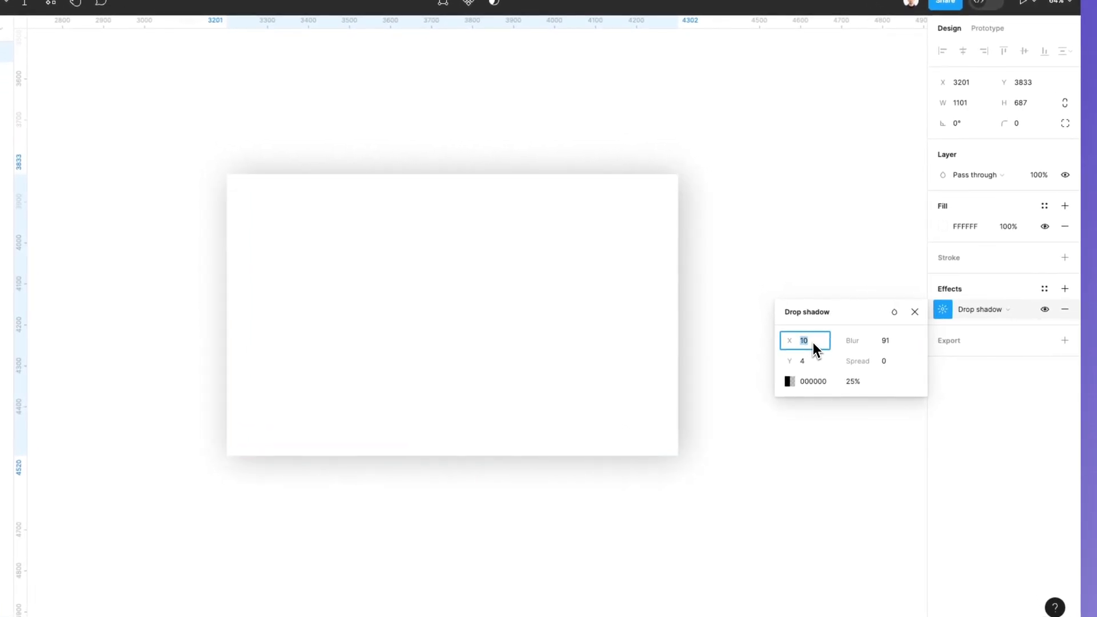
pyautogui.hotkey('shift', 'Up')
pyautogui.hotkey('shift', 'Up')
pyautogui.hotkey('shift', 'Up')
pyautogui.hotkey('shift', 'Up')
pyautogui.hotkey('shift', 'Up')
pyautogui.hotkey('shift', 'Up')
pyautogui.hotkey('shift', 'Up')
pyautogui.hotkey('shift', 'Up')
pyautogui.hotkey('shift', 'Up')
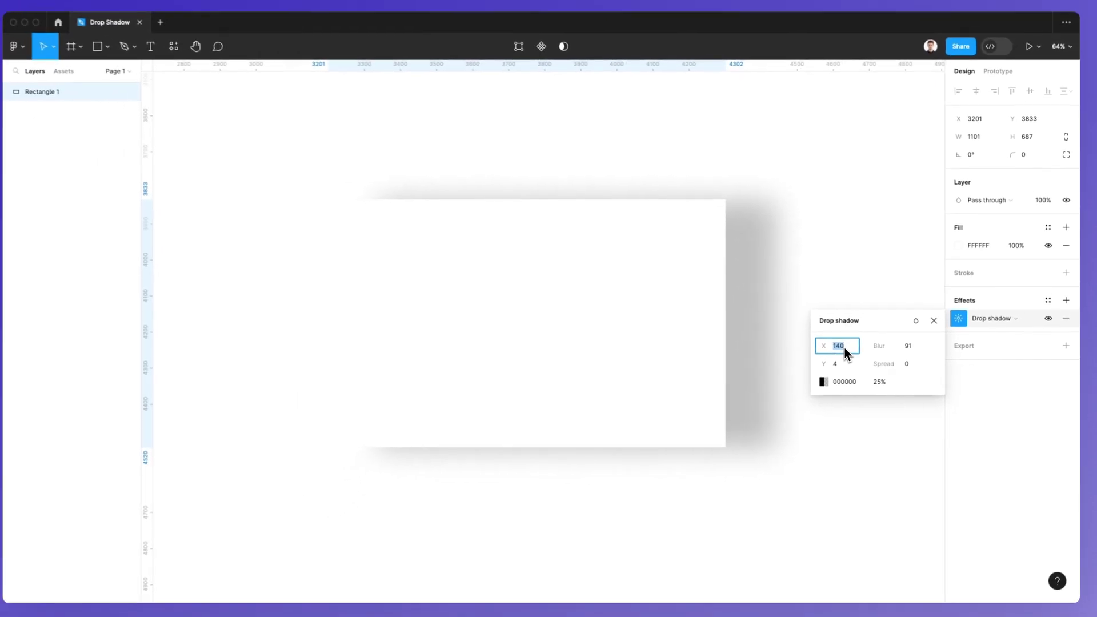
pyautogui.hotkey('shift', 'Down')
pyautogui.hotkey('shift', 'Down')
pyautogui.hotkey('shift', 'Down')
pyautogui.hotkey('shift', 'Down')
pyautogui.hotkey('shift', 'Down')
pyautogui.hotkey('shift', 'Down')
pyautogui.hotkey('shift', 'Down')
pyautogui.hotkey('shift', 'Down')
pyautogui.hotkey('shift', 'Down')
pyautogui.hotkey('shift', 'Down')
pyautogui.hotkey('shift', 'Down')
pyautogui.hotkey('shift', 'Down')
pyautogui.hotkey('shift', 'Down')
pyautogui.hotkey('shift', 'Down')
pyautogui.hotkey('shift', 'Down')
pyautogui.hotkey('shift', 'Down')
pyautogui.hotkey('shift', 'Down')
pyautogui.hotkey('shift', 'Down')
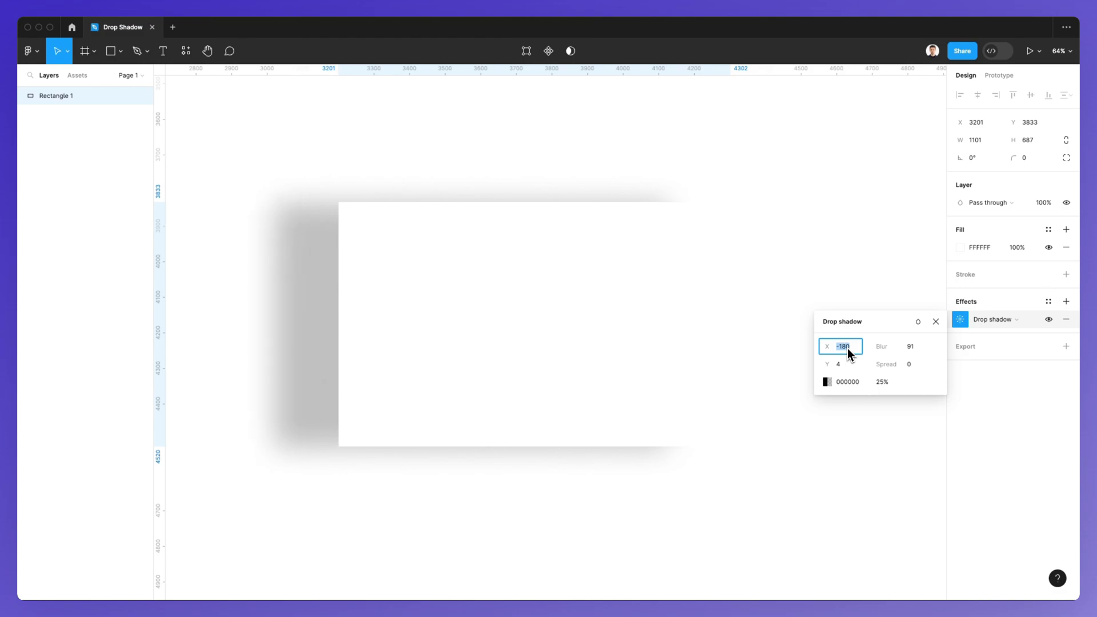
pyautogui.hotkey('shift', 'Up')
pyautogui.hotkey('shift', 'Up')
pyautogui.hotkey('shift', 'Up')
pyautogui.hotkey('shift', 'Up')
pyautogui.hotkey('shift', 'Up')
pyautogui.hotkey('shift', 'Up')
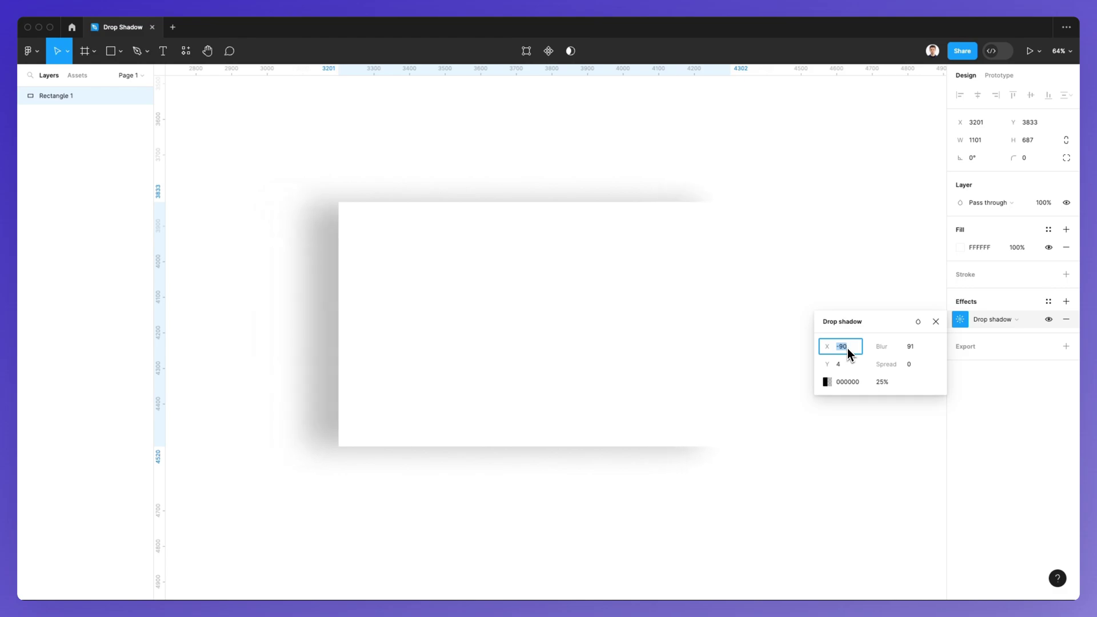
pyautogui.hotkey('shift', 'Up')
pyautogui.hotkey('shift', 'Up')
pyautogui.hotkey('shift', 'Up')
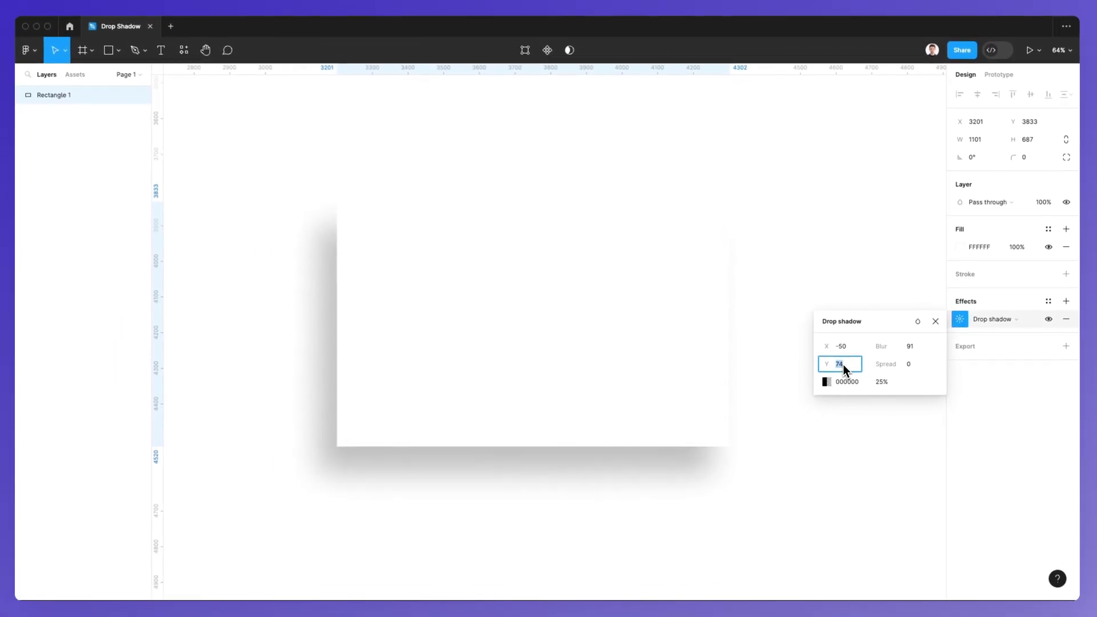
pyautogui.hotkey('shift', 'Down')
pyautogui.hotkey('shift', 'Down')
pyautogui.hotkey('shift', 'Down')
pyautogui.hotkey('shift', 'Down')
pyautogui.hotkey('shift', 'Down')
pyautogui.hotkey('shift', 'Down')
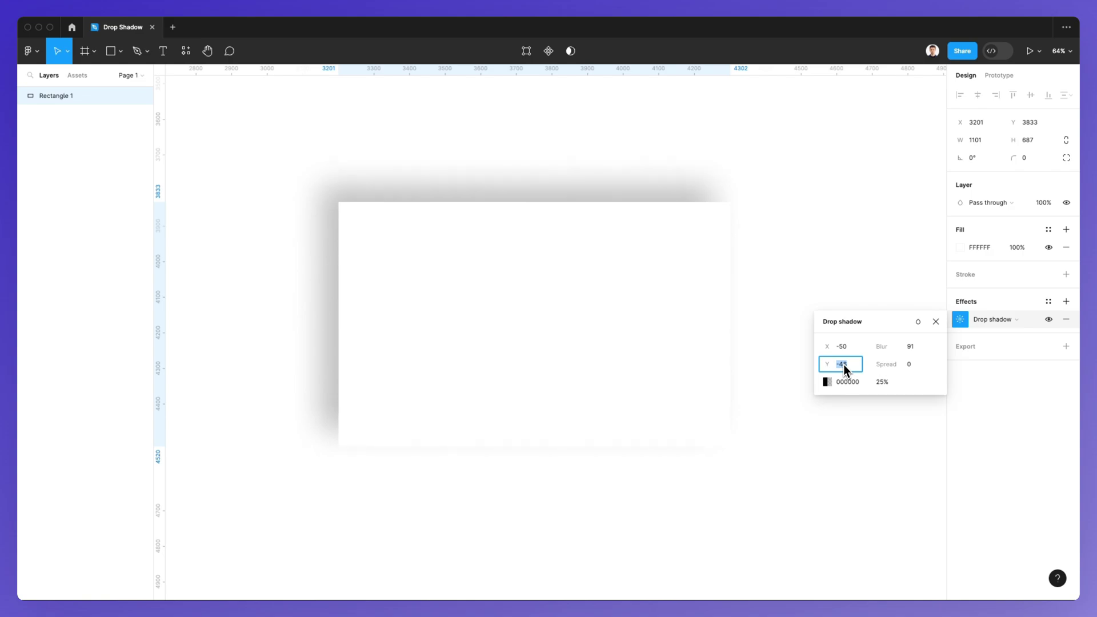
pyautogui.hotkey('shift', 'Up')
pyautogui.hotkey('shift', 'Up')
pyautogui.hotkey('shift', 'Up')
pyautogui.hotkey('shift', 'Up')
pyautogui.hotkey('shift', 'Up')
pyautogui.hotkey('shift', 'Up')
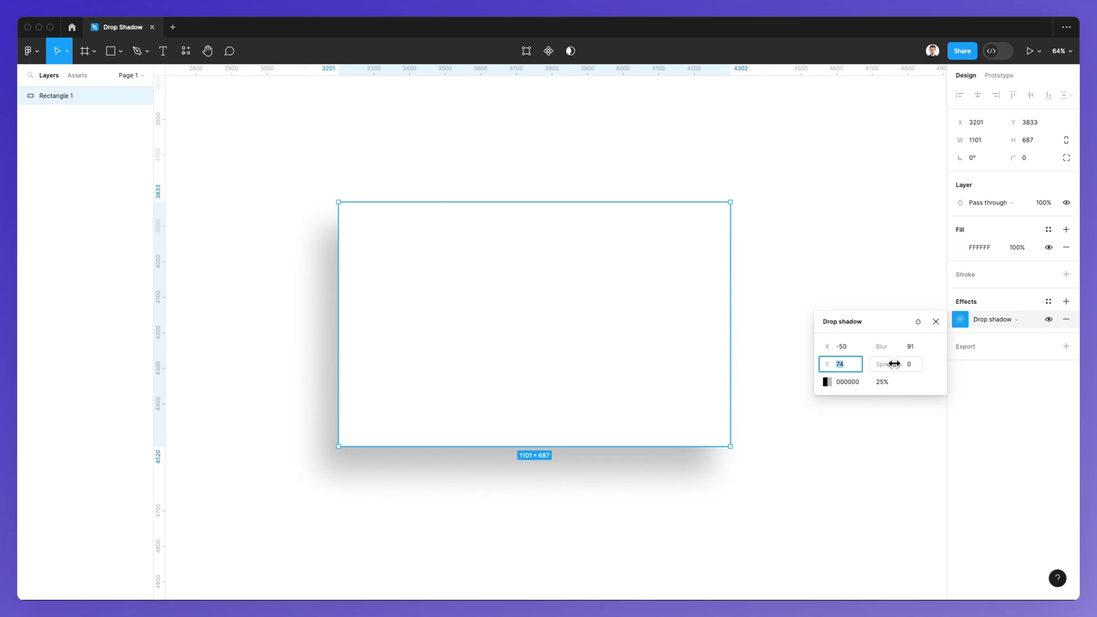
# Scrub the Spread field back and forth until it reads 36.
pyautogui.moveTo(886, 365); pyautogui.dragTo(932, 363)
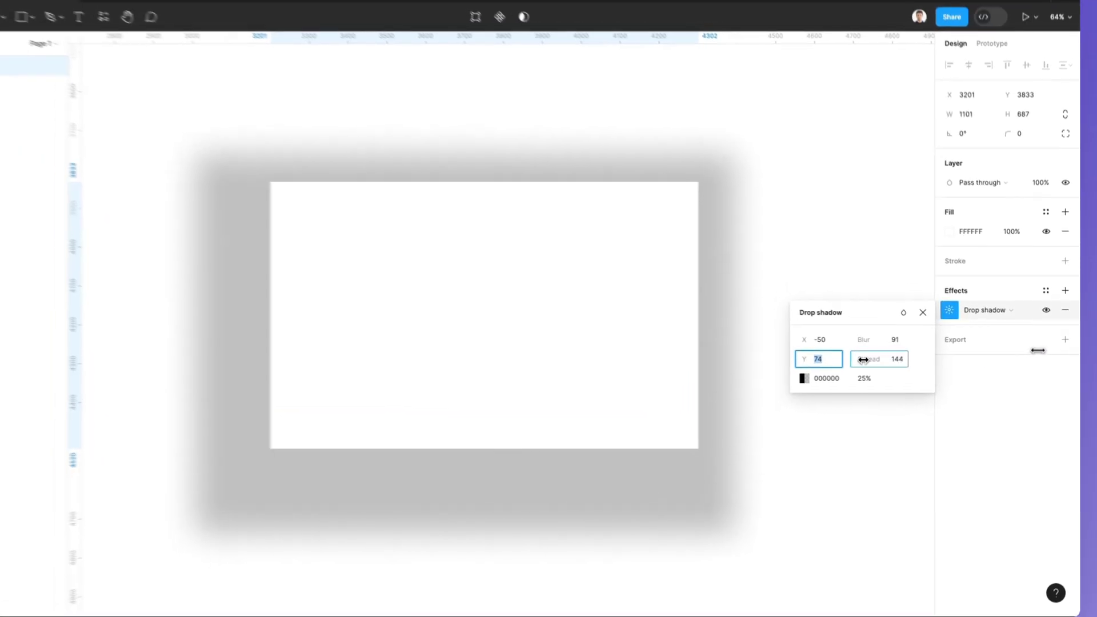
pyautogui.moveTo(912, 355)
pyautogui.mouseDown()
pyautogui.moveTo(1073, 350)
pyautogui.moveTo(791, 371)
pyautogui.mouseUp()
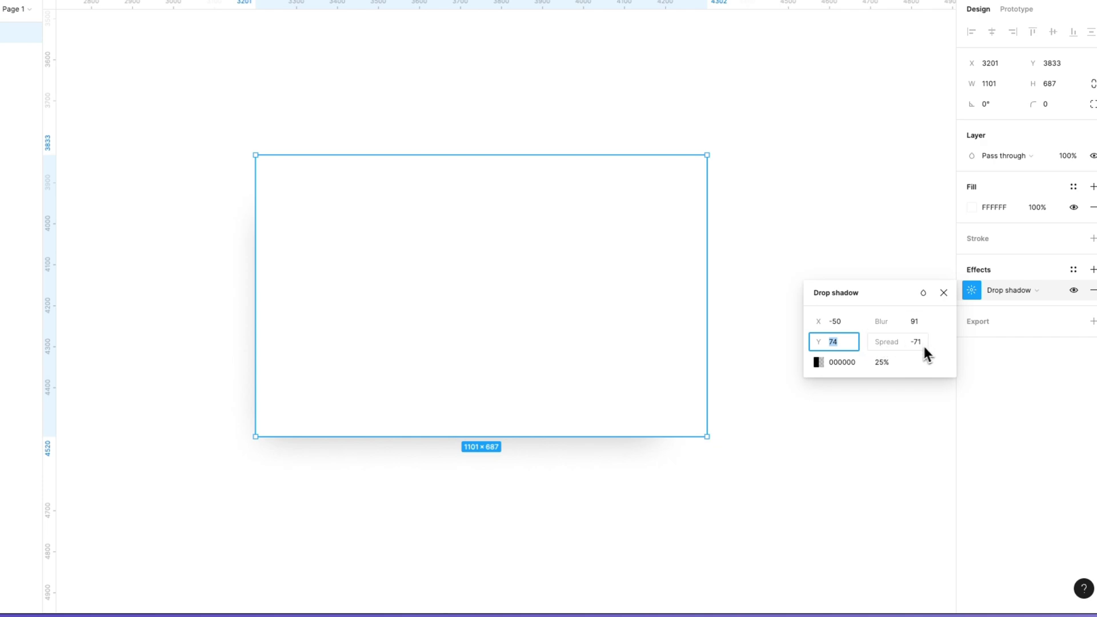
pyautogui.moveTo(915, 341)
pyautogui.mouseDown()
pyautogui.moveTo(1044, 335)
pyautogui.moveTo(1028, 335)
pyautogui.mouseUp()
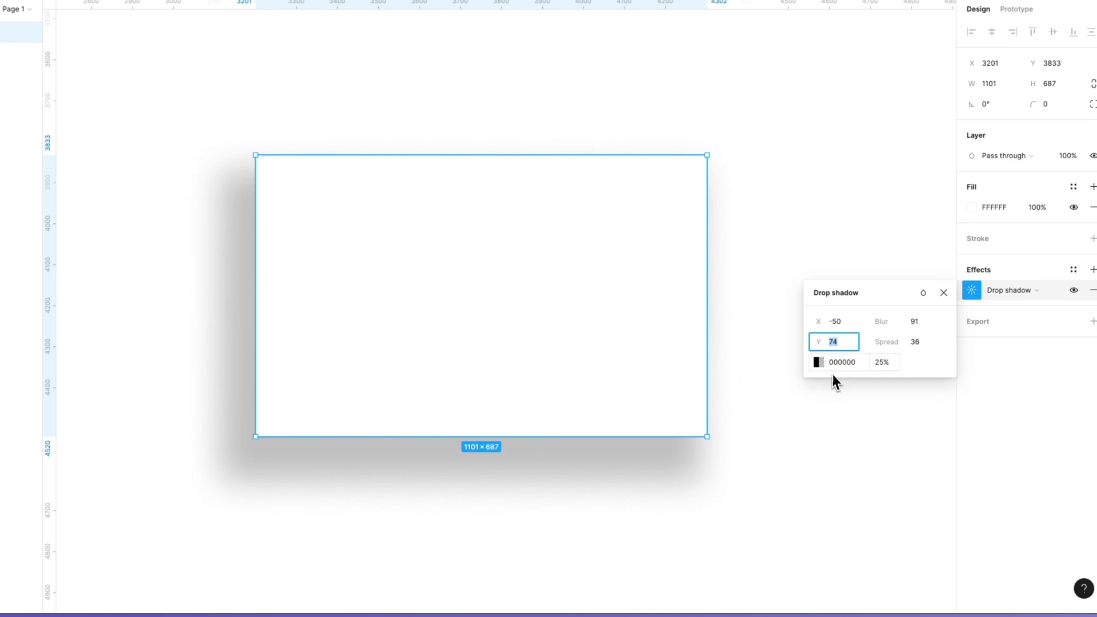
# Set the shadow colour to purple 5200FF at 100% opacity.
pyautogui.click(816, 364)
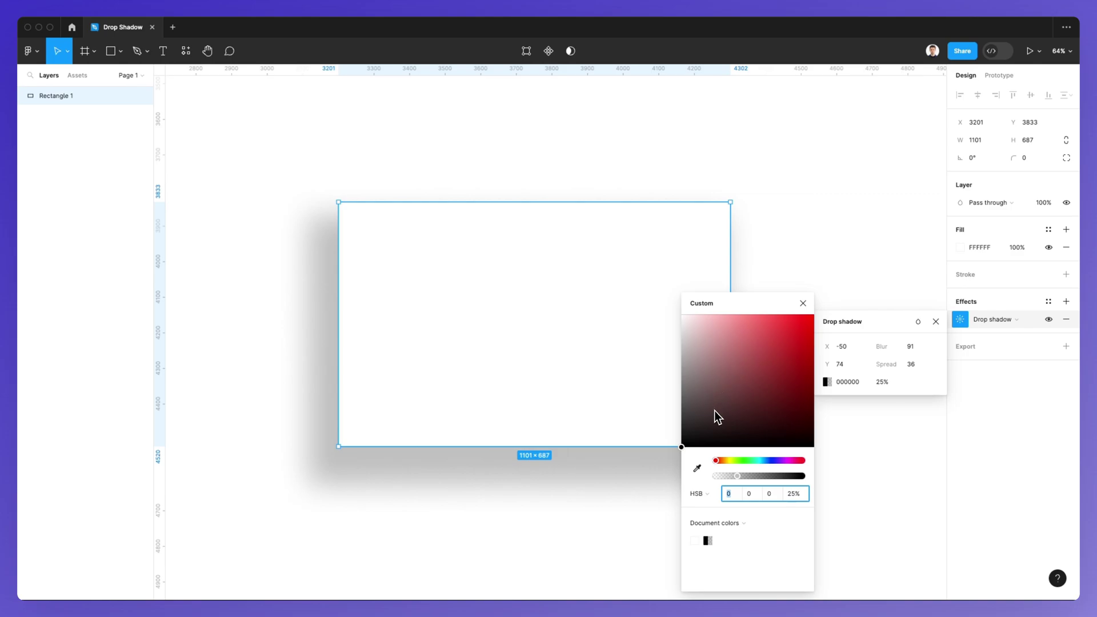
pyautogui.moveTo(686, 433); pyautogui.dragTo(813, 315)
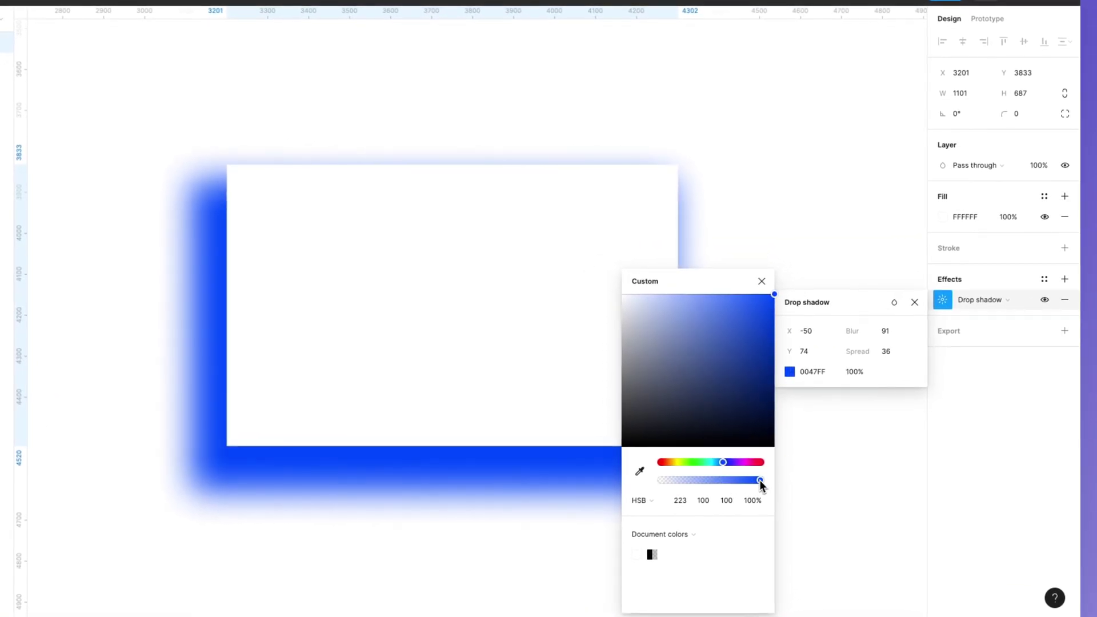
pyautogui.moveTo(736, 482); pyautogui.dragTo(770, 485)
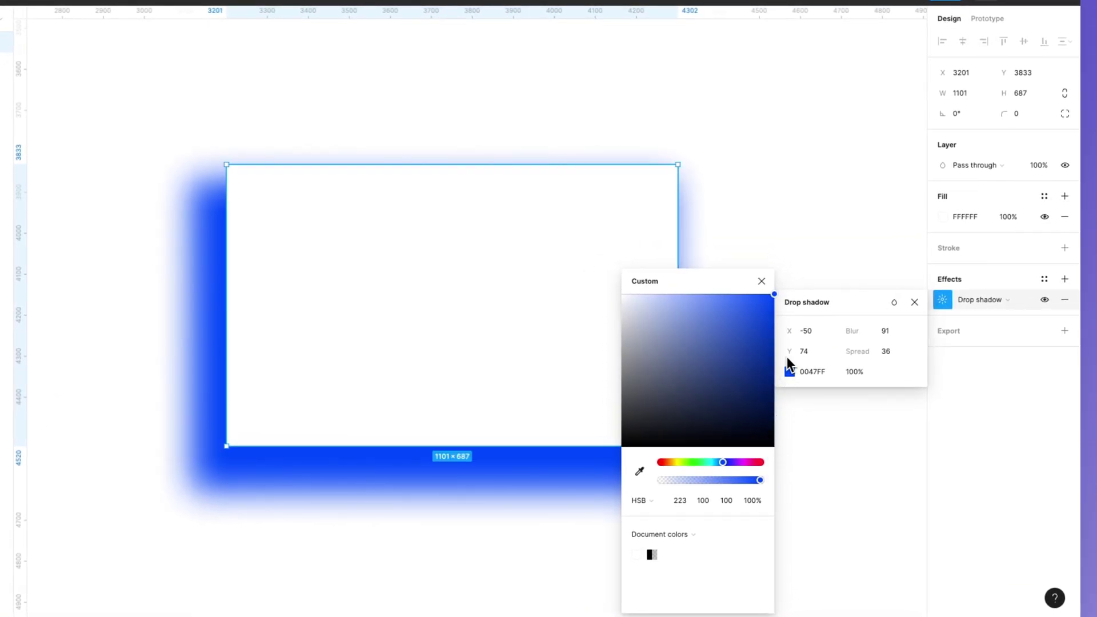
pyautogui.click(731, 463)
pyautogui.moveTo(730, 465); pyautogui.dragTo(710, 461)
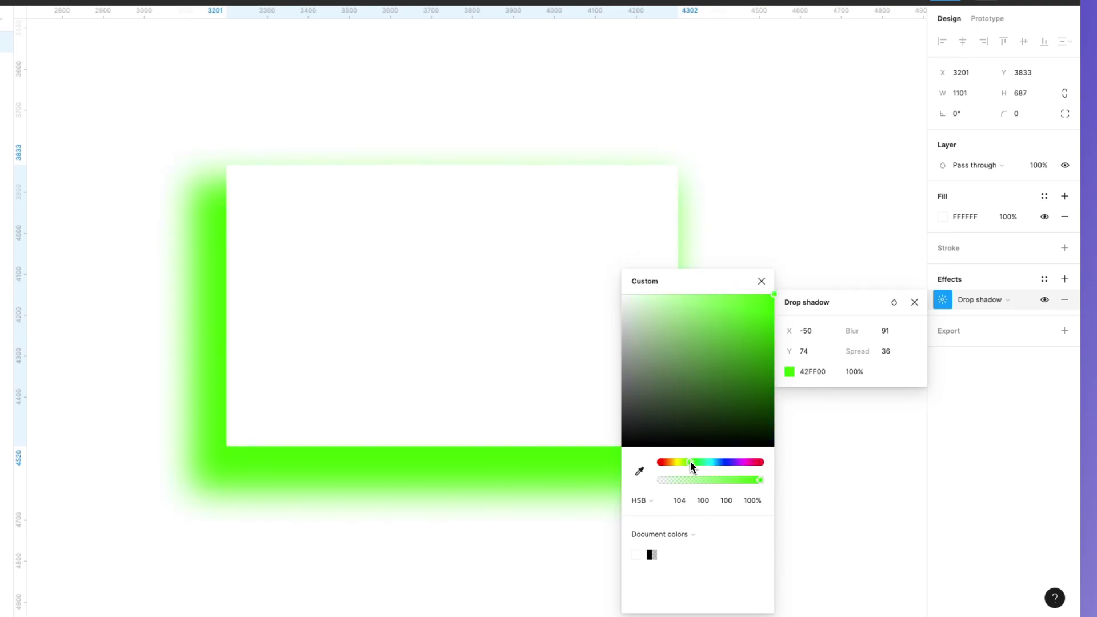
pyautogui.moveTo(710, 461); pyautogui.dragTo(729, 458)
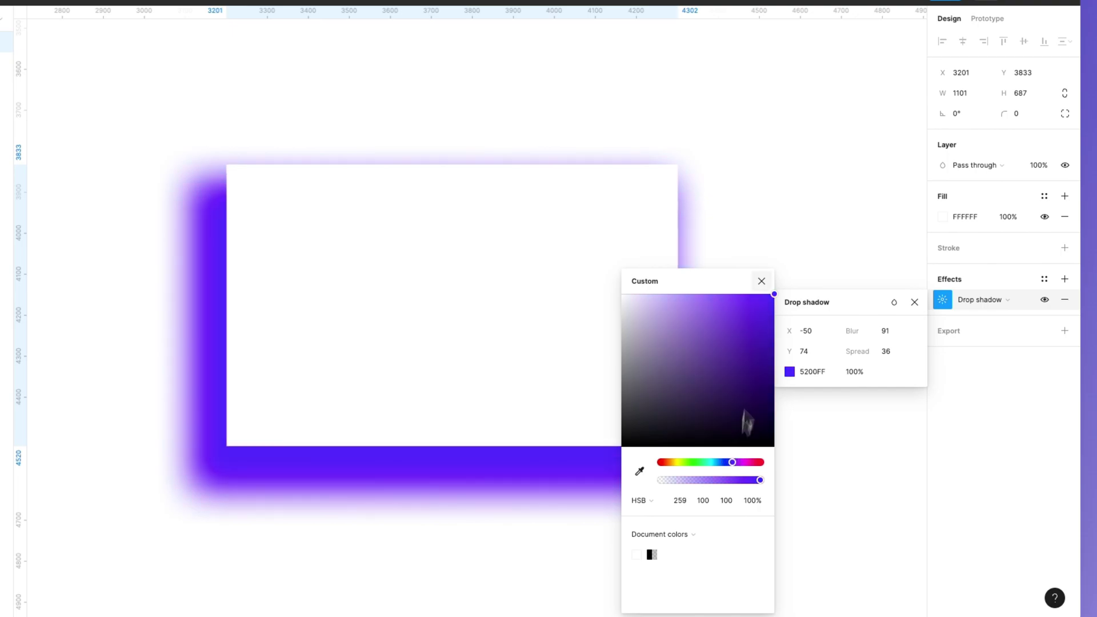
pyautogui.click(762, 281)
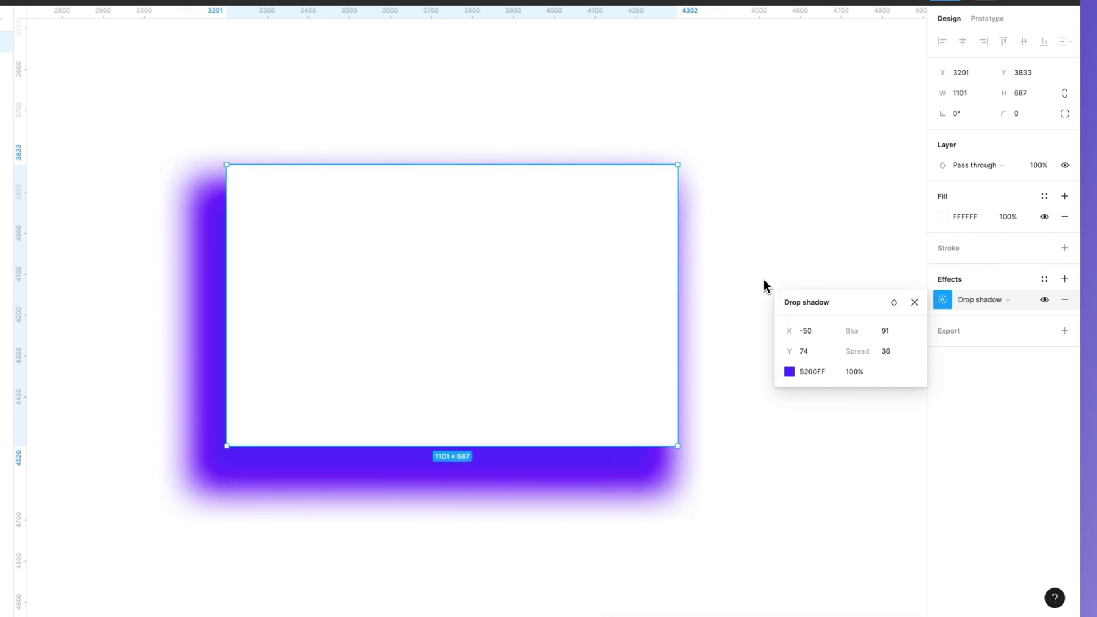
# Dismiss the Drop shadow popup to show the finished purple-shadowed rectangle.
pyautogui.click(913, 303)
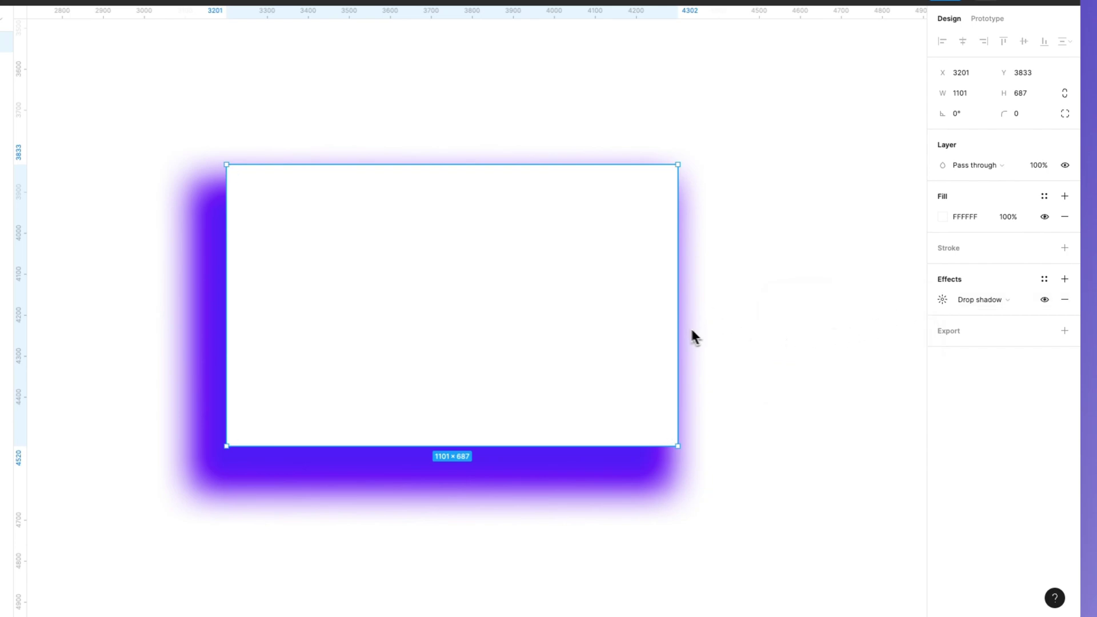